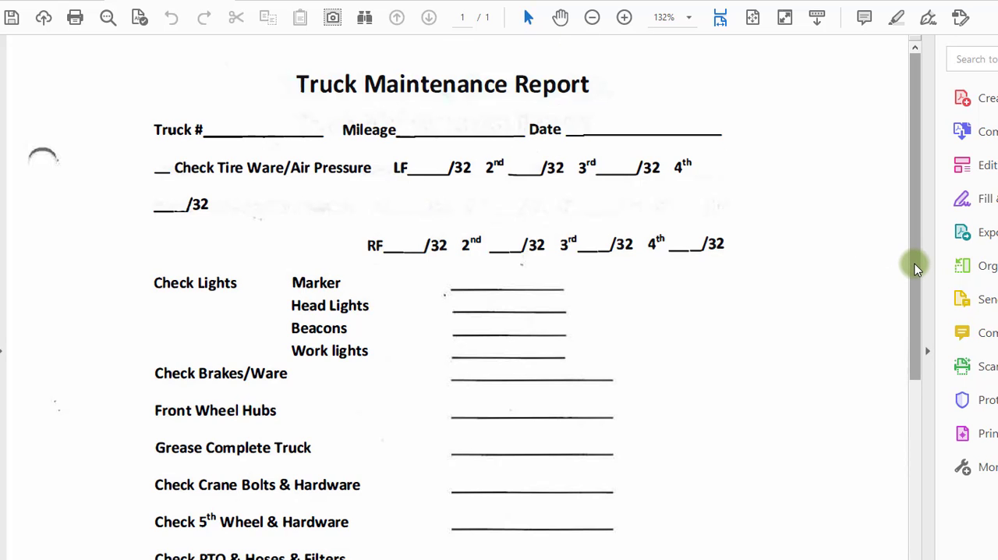
Step: Review the Truck Maintenance Report checklist, including the LF and RF tire readings, lights and fluid checks
left_click_drag(913, 263, 941, 439)
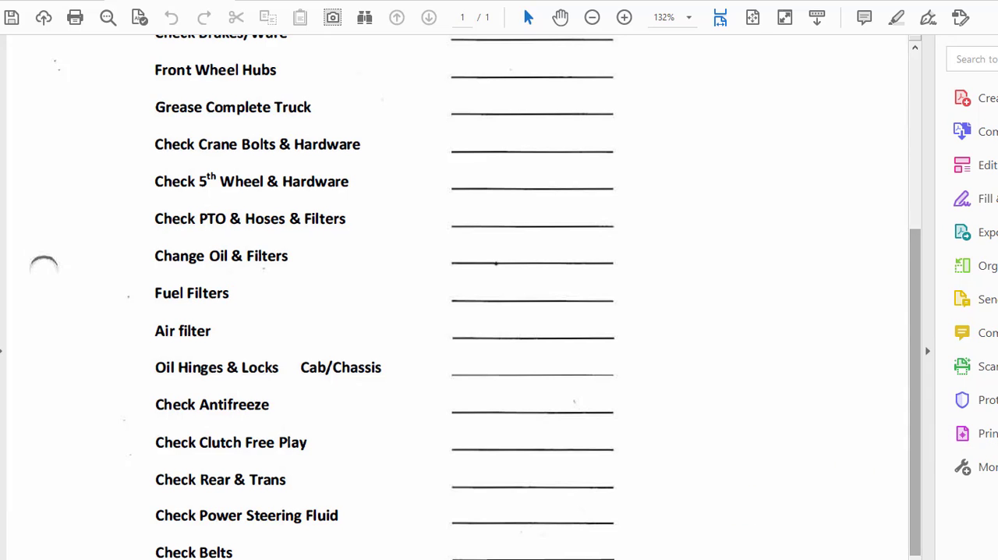
scroll(379, 549, "down", 4)
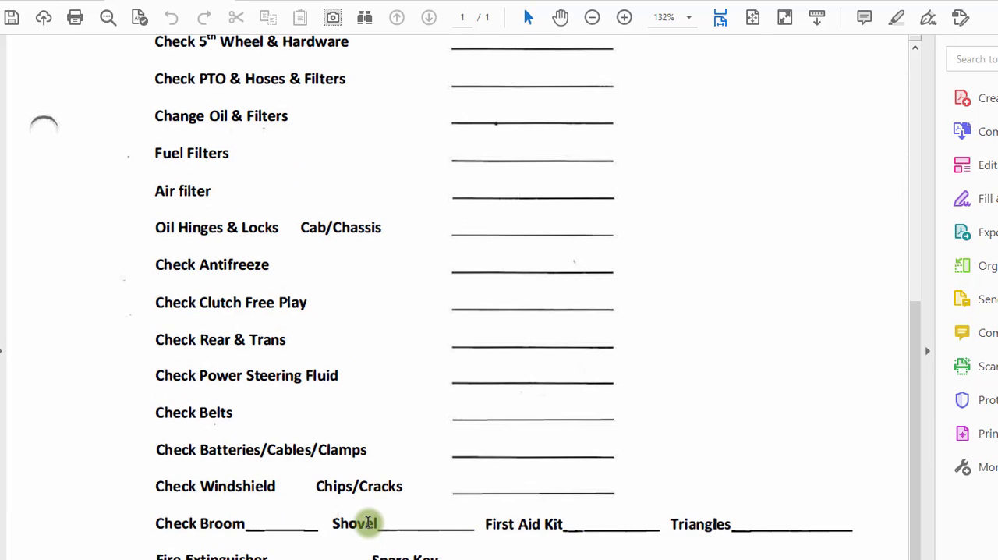
scroll(370, 521, "up", 3)
scroll(367, 522, "up", 10)
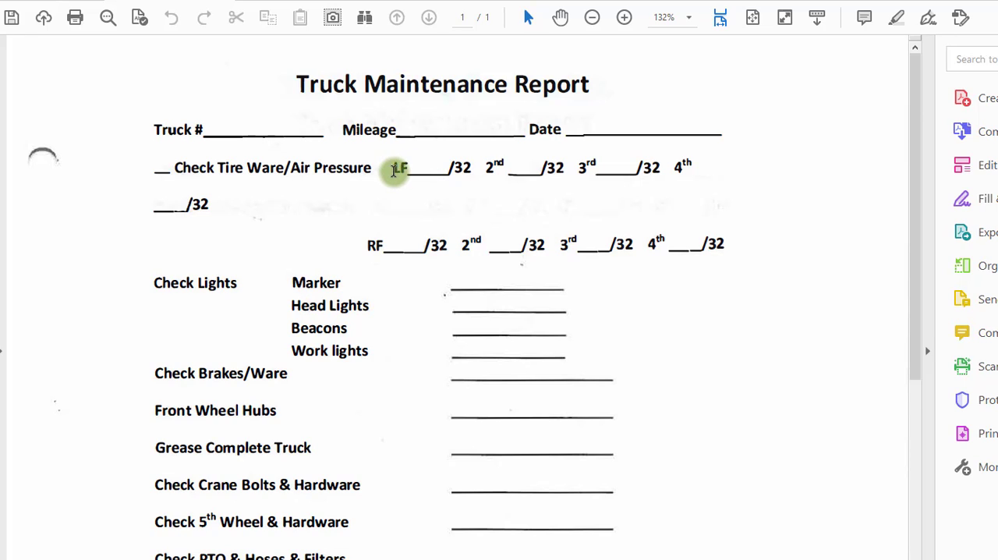
left_click_drag(394, 170, 461, 169)
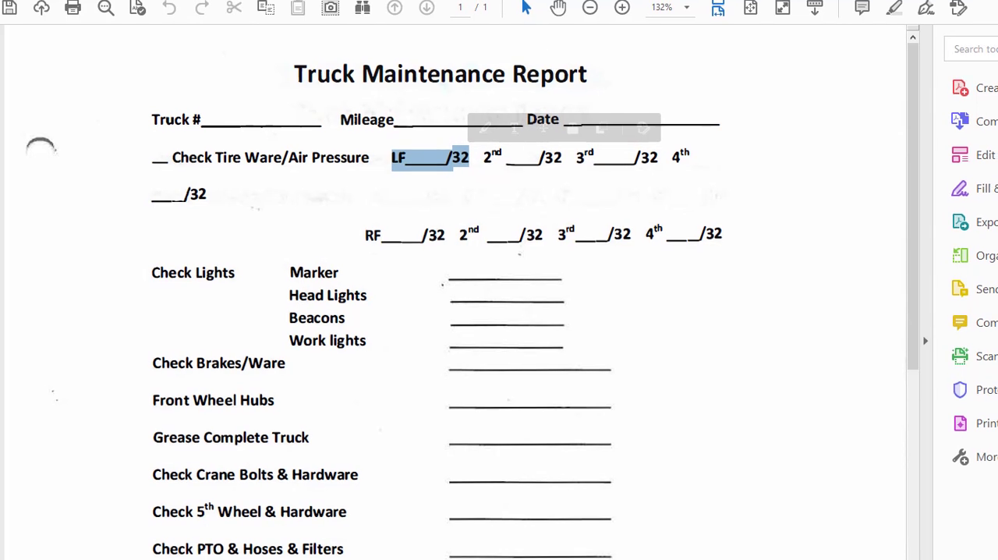
left_click(479, 156)
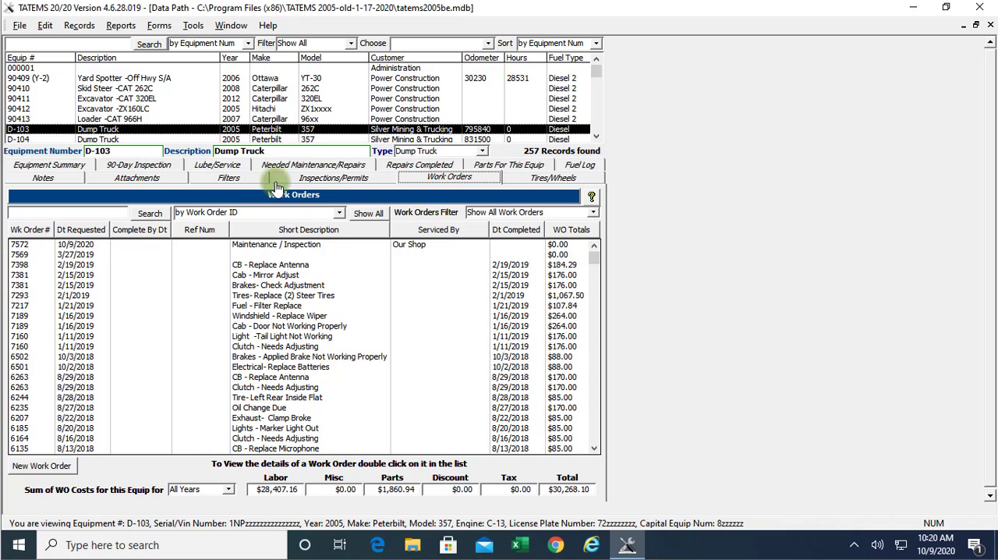
Step: Open the Maintenance / Inspection work order of dump truck D-103 and correct "Ware" to "Wear" in its detailed description
double_click(289, 246)
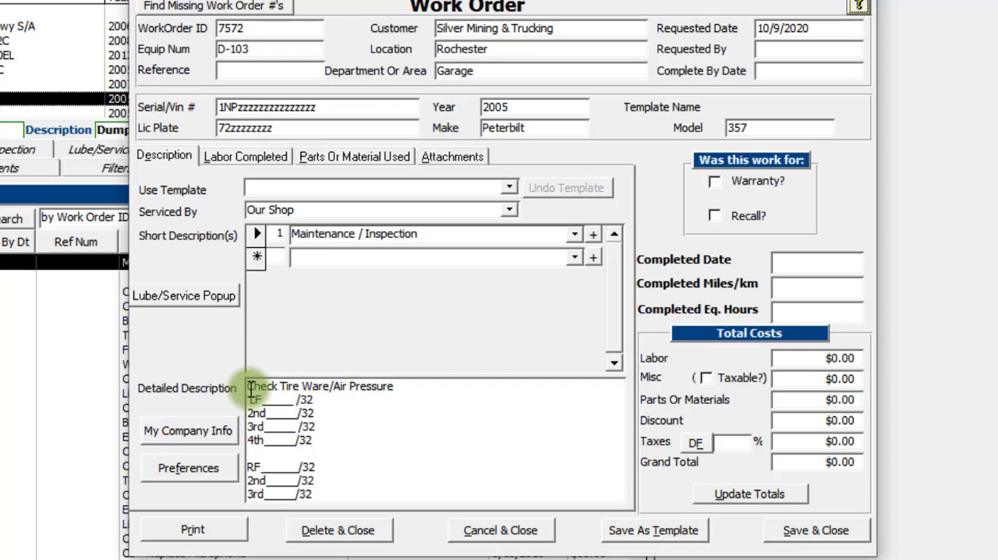
left_click(314, 386)
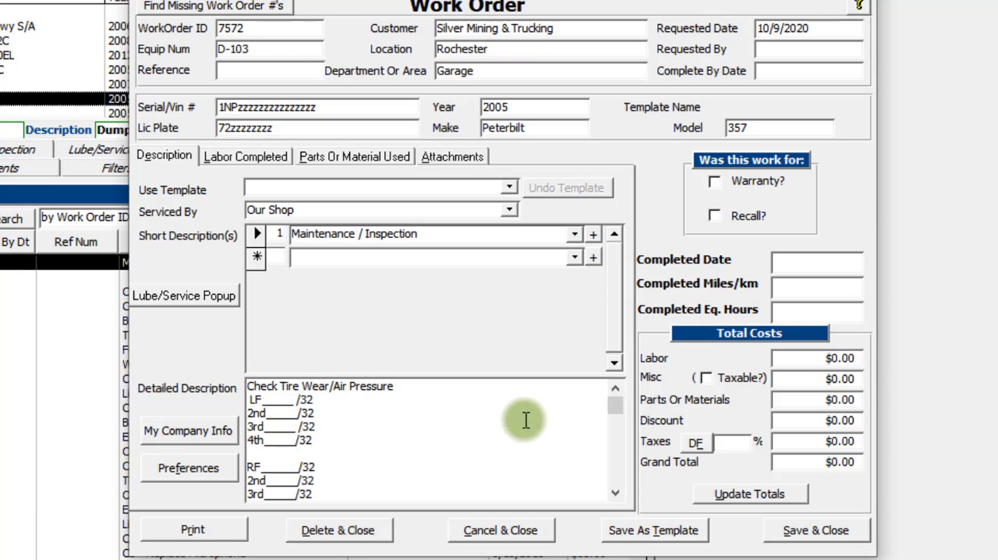
left_click(275, 403)
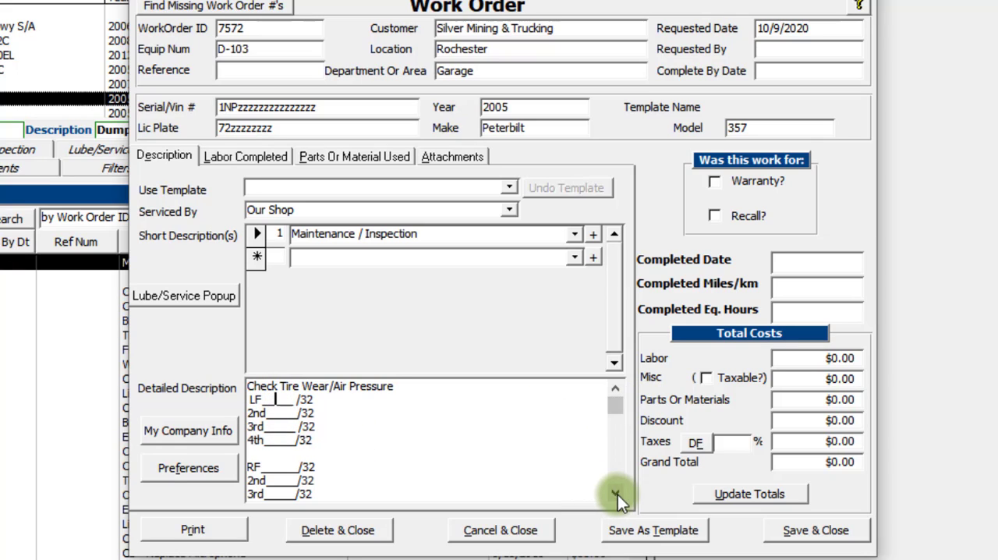
Step: Compare the checklist lines in the work order's detailed description with the Truck Maintenance Report
scroll(617, 494, "down", 3)
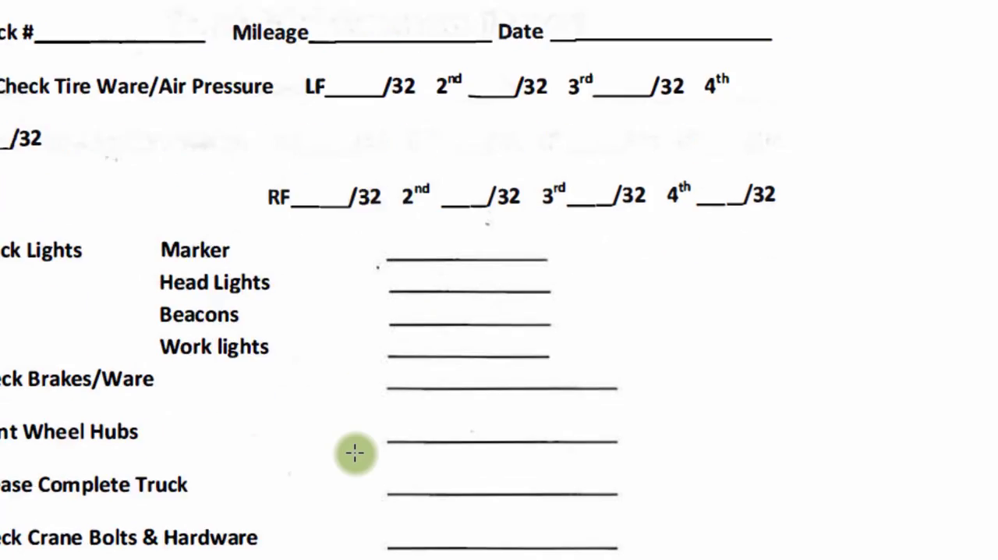
scroll(352, 453, "down", 10)
scroll(302, 6, "down", 1)
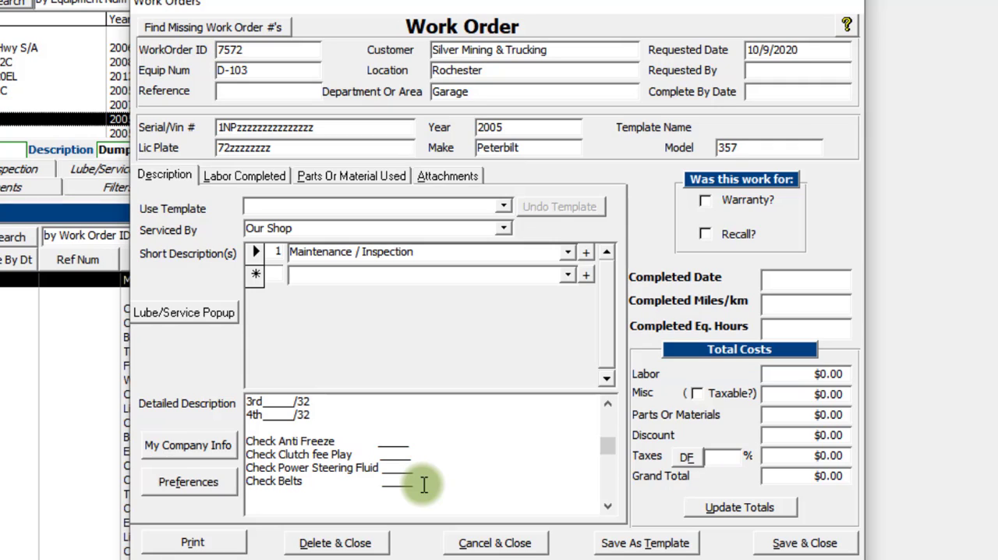
left_click_drag(613, 445, 612, 420)
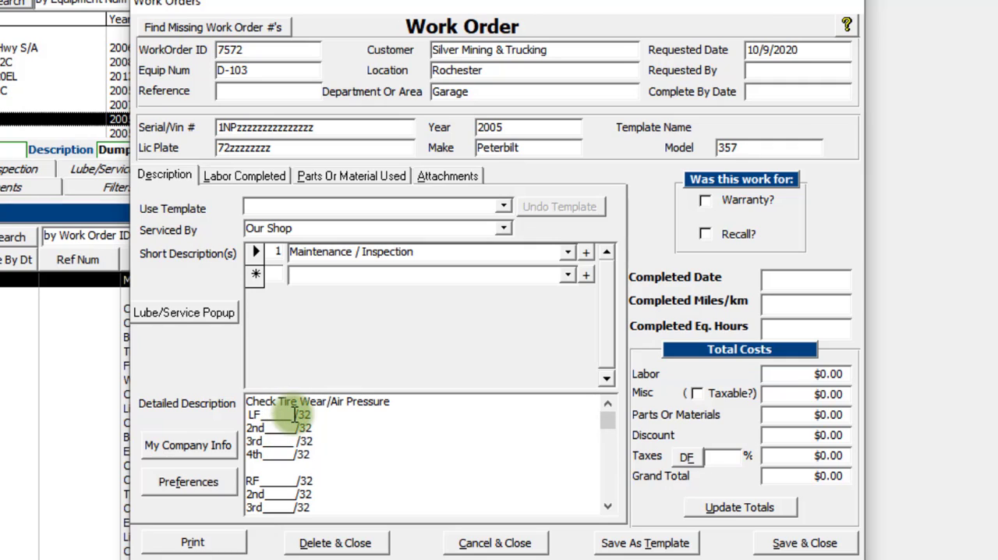
left_click(609, 507)
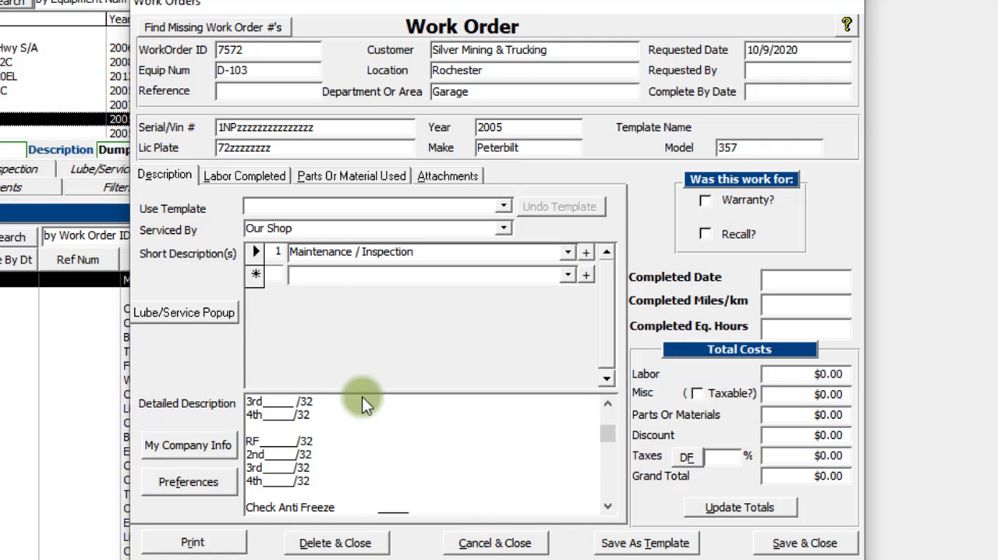
left_click(634, 543)
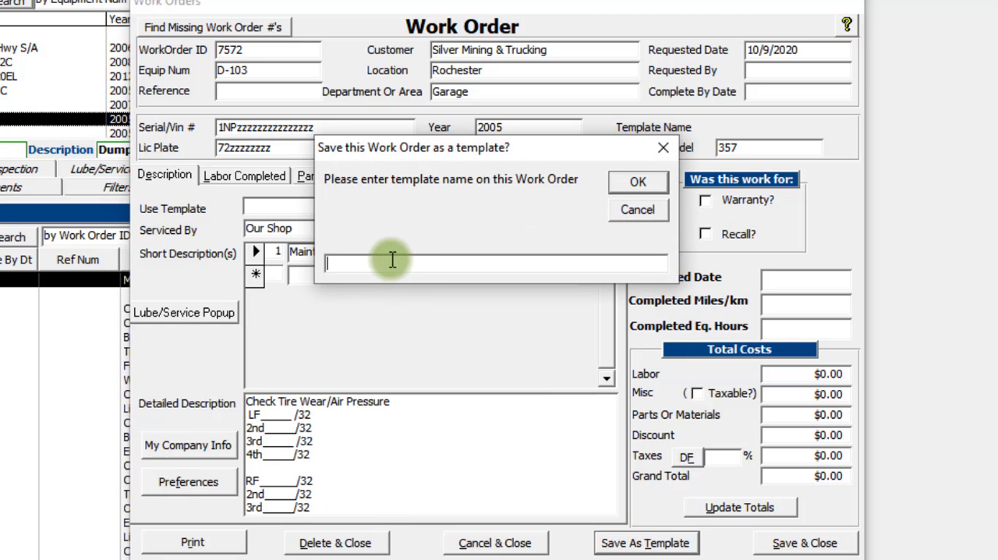
left_click_drag(434, 149, 451, 288)
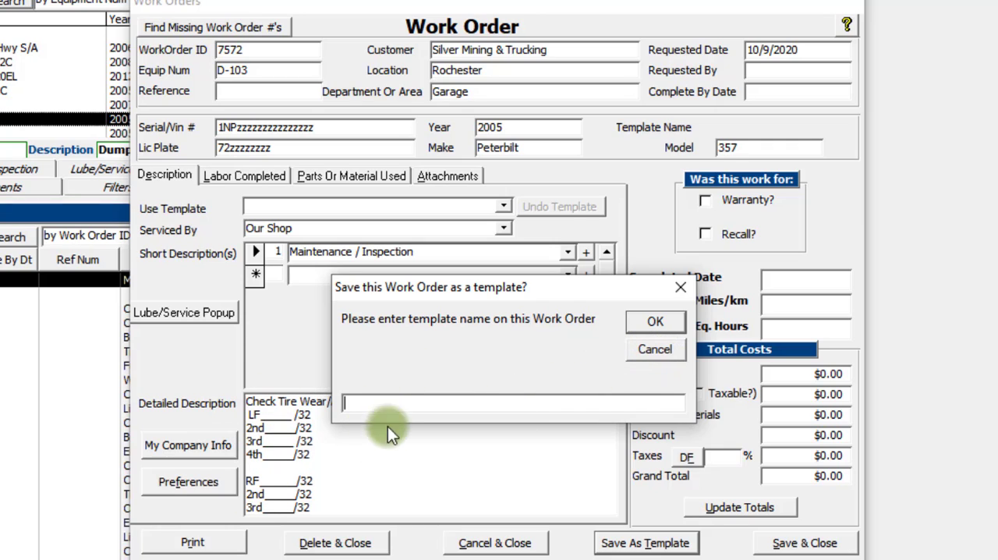
left_click(653, 353)
Step: Save and close the work order, and open the Lube/Service records of dump truck D-104
left_click(795, 546)
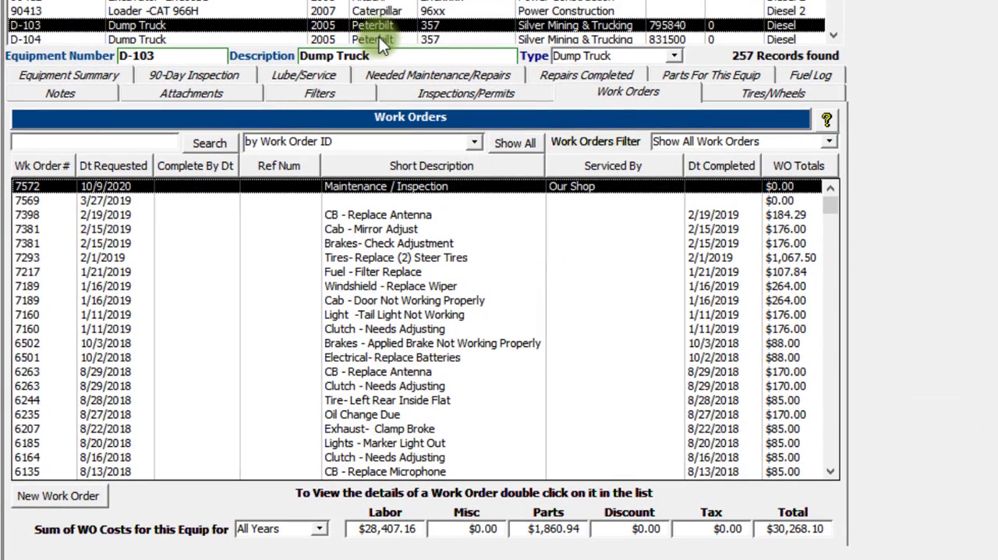
left_click(381, 37)
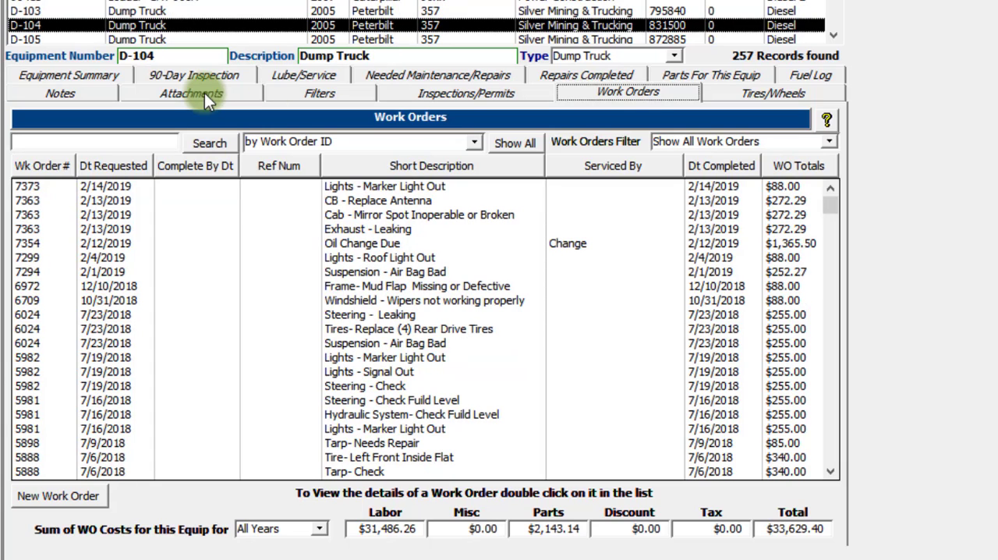
left_click(295, 75)
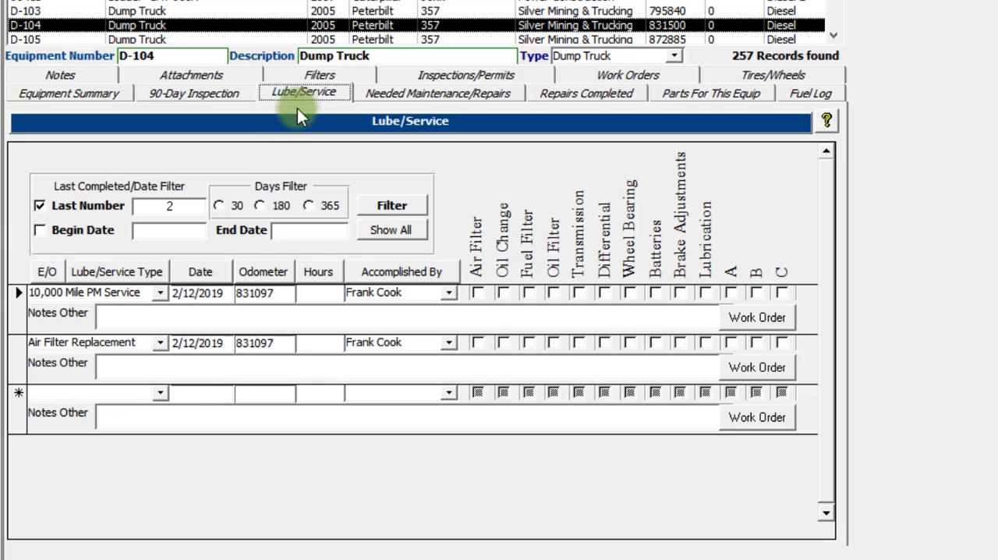
Step: Add a 5,000 Mile Dry Service entry dated 10/9/2020 with odometer 840000, declining the update of the current odometer section
left_click(160, 393)
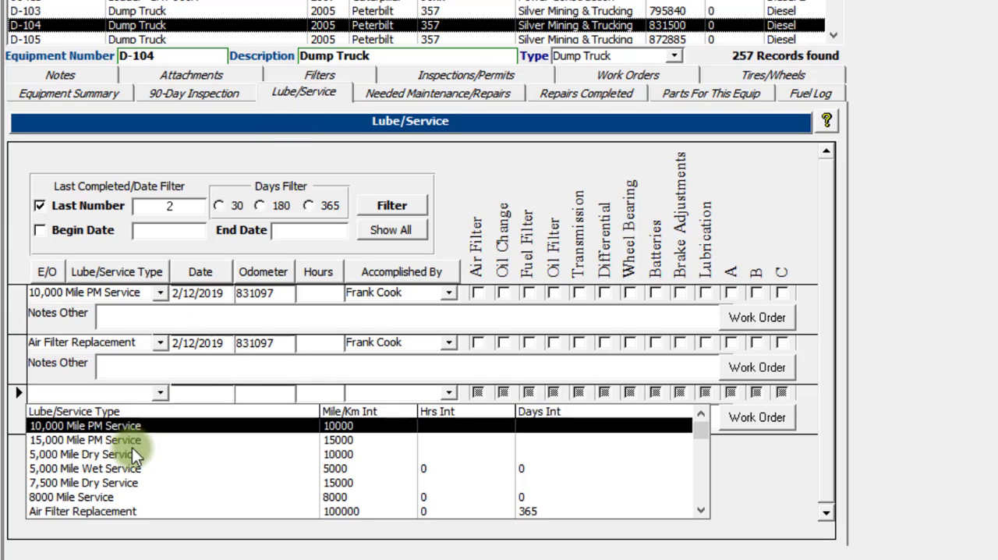
left_click(130, 453)
double_click(189, 393)
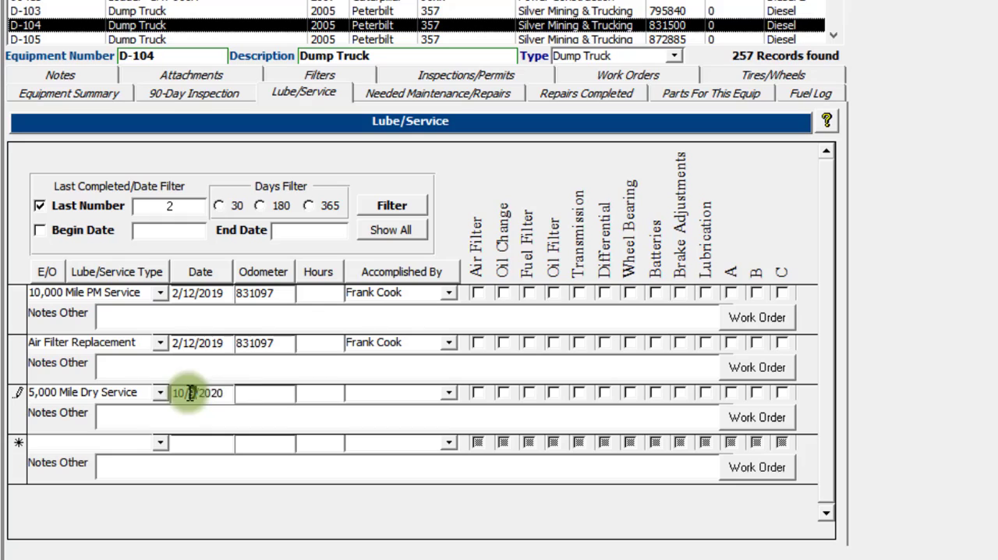
left_click(276, 397)
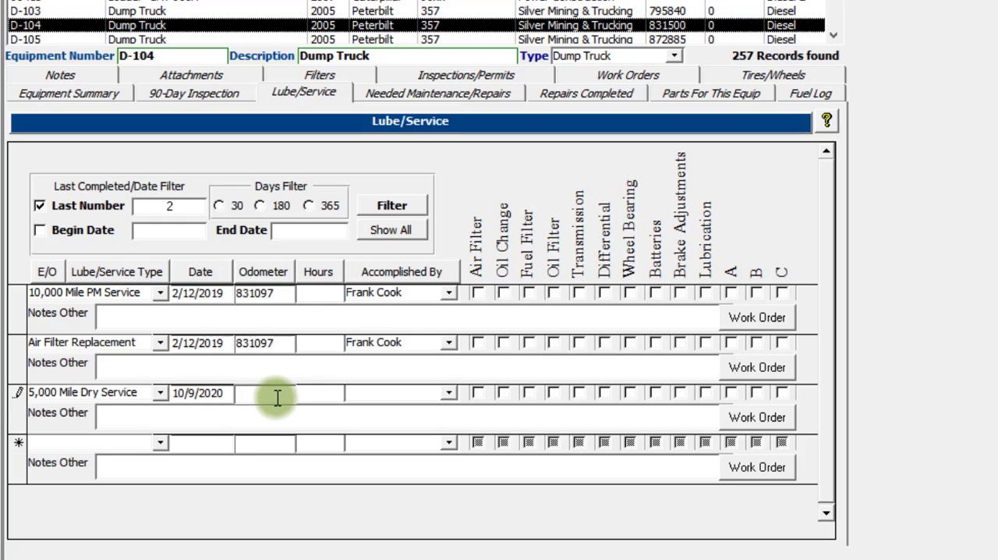
type("840000")
key("Tab")
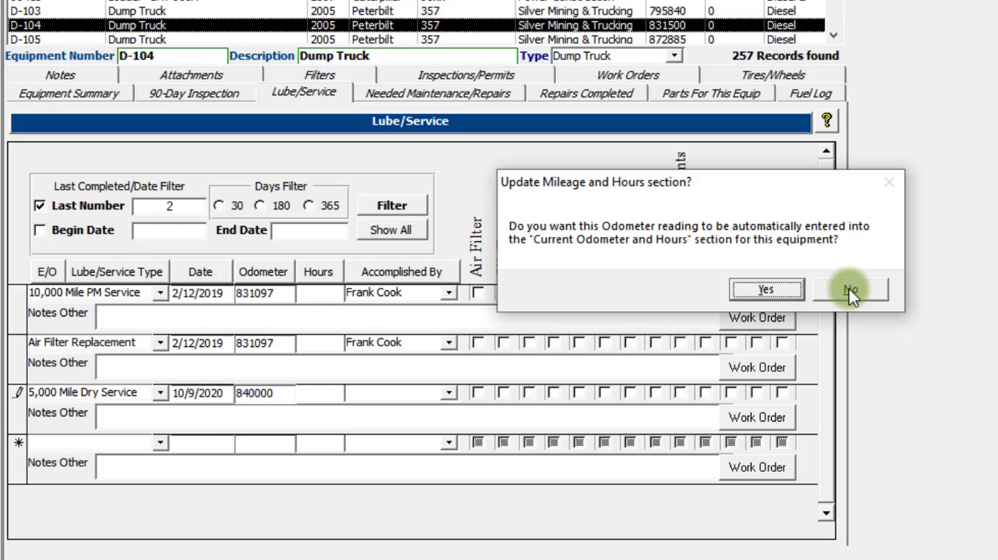
key("Return")
Step: Enter the technician's name as Accomplished By and check Air Filter, Oil Change, Fuel Filter, Oil Filter, Transmission and Differential for the new service entry
key("Tab")
type("Mac")
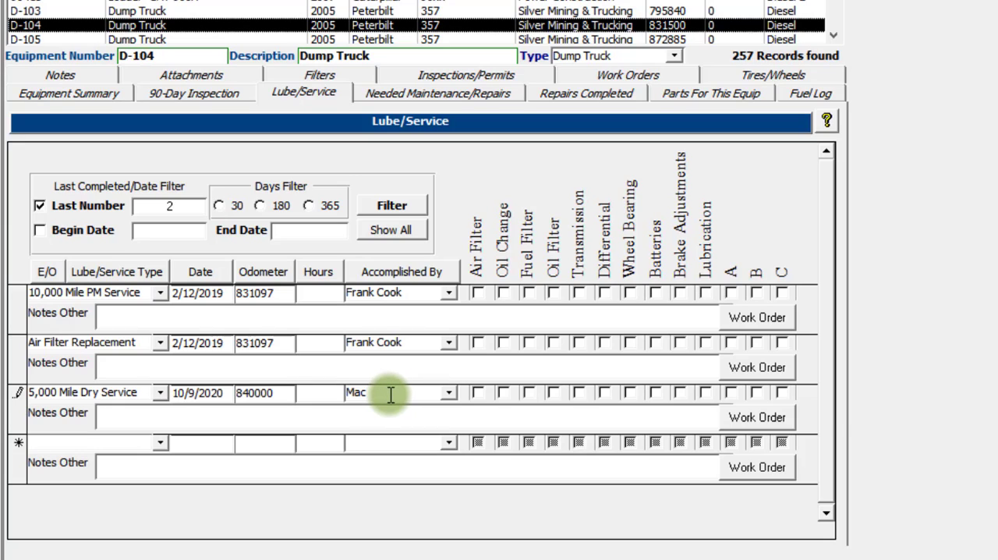
key("BackSpace")
type("rc")
key("Tab")
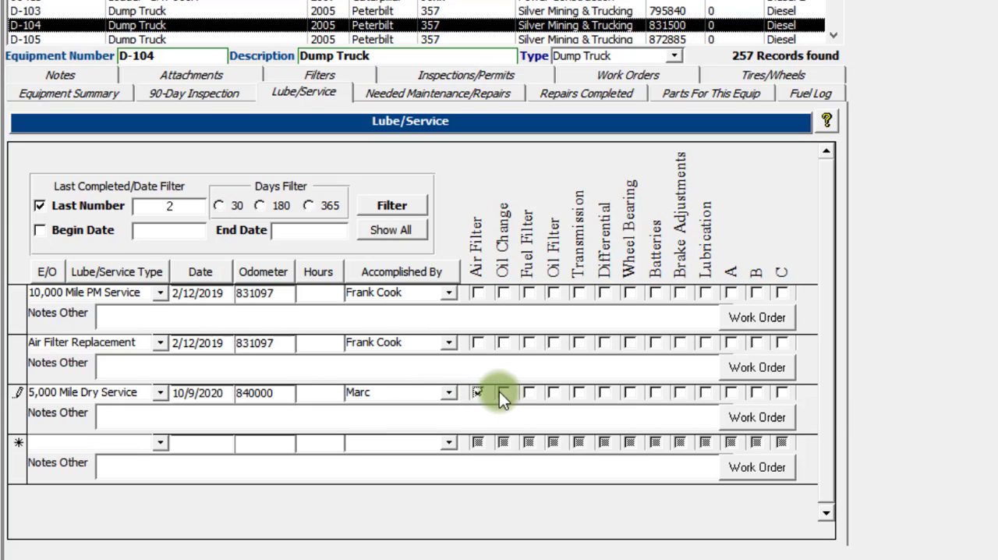
left_click(553, 393)
left_click(581, 393)
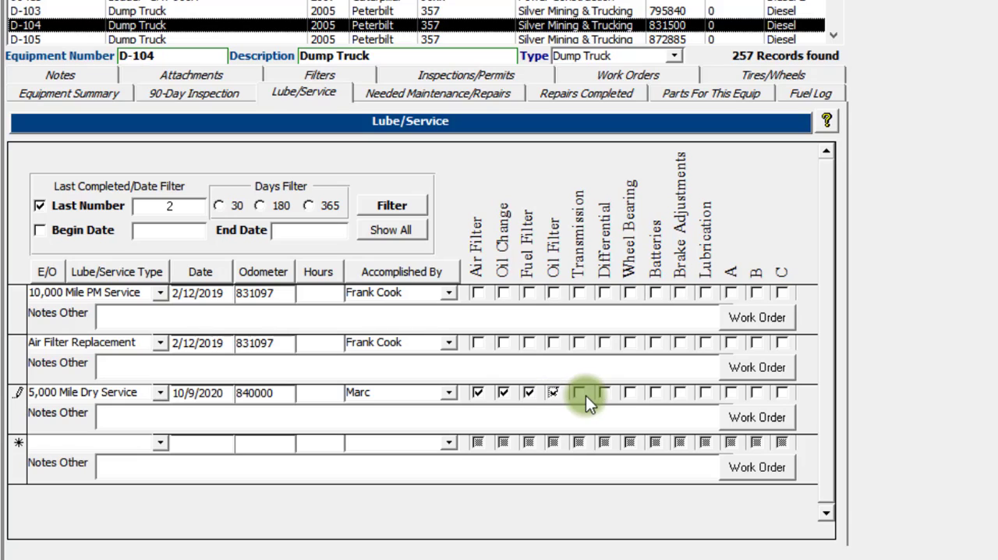
left_click(606, 393)
Step: Add the note "See work order for more details" to the 5,000 Mile Dry Service entry
left_click(327, 413)
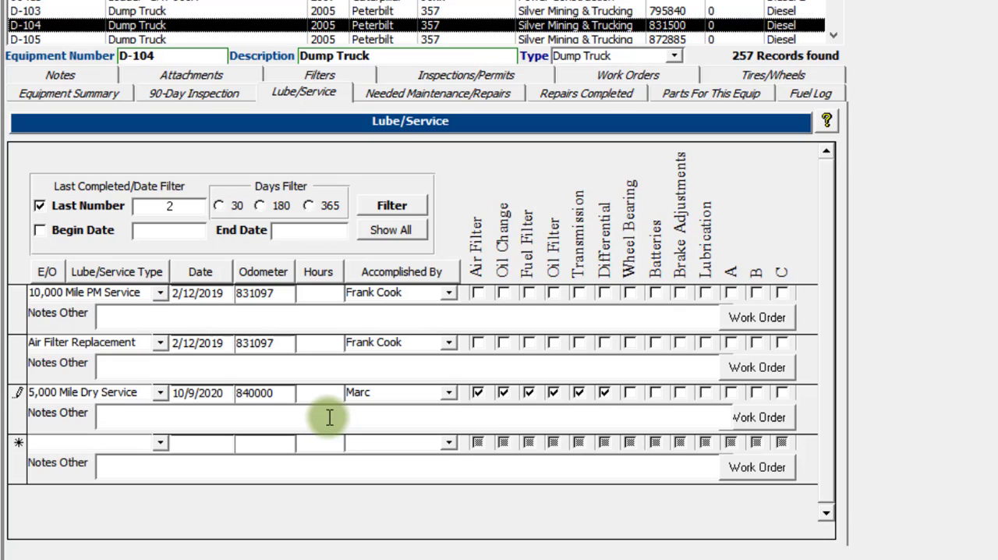
type("See work order ")
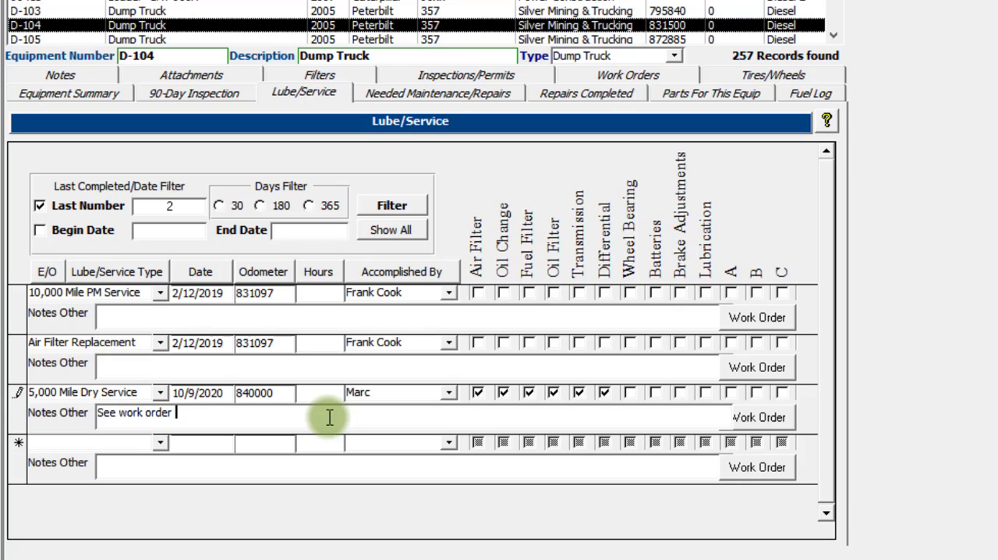
type("for more detailes")
key("Left")
key("BackSpace")
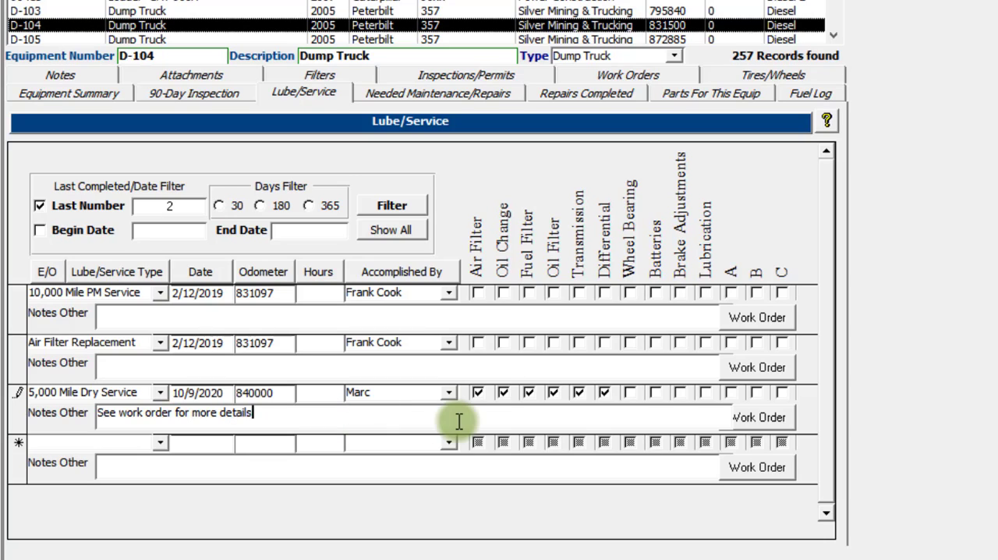
Step: Create a work order from the 5,000 Mile Dry Service entry and review its detailed description through to the notes line
left_click(772, 416)
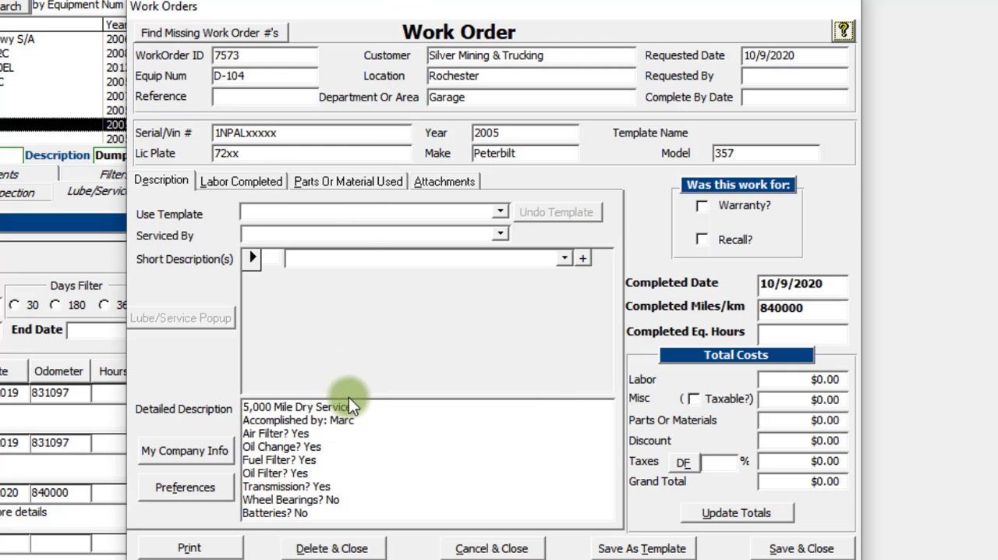
left_click(319, 461)
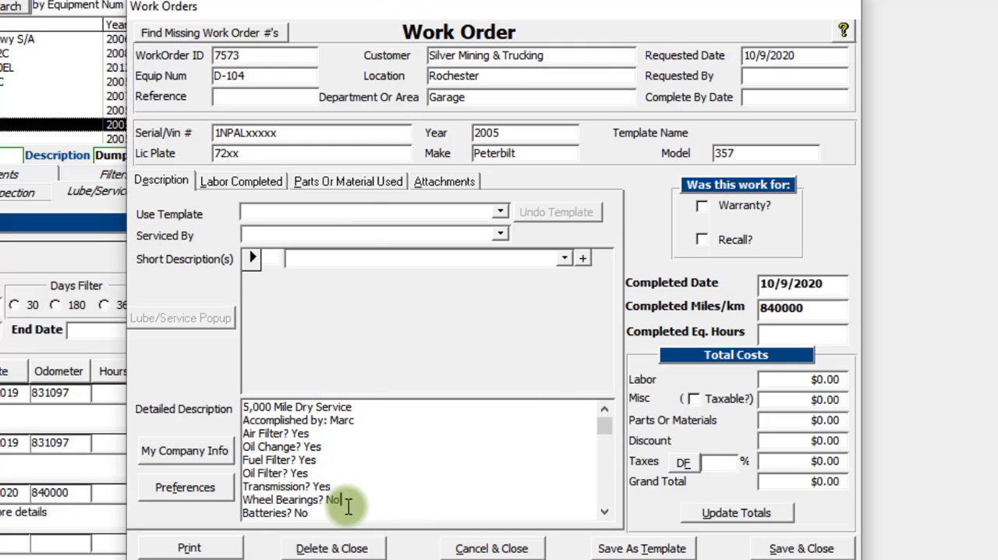
left_click(605, 512)
scroll(604, 514, "down", 3)
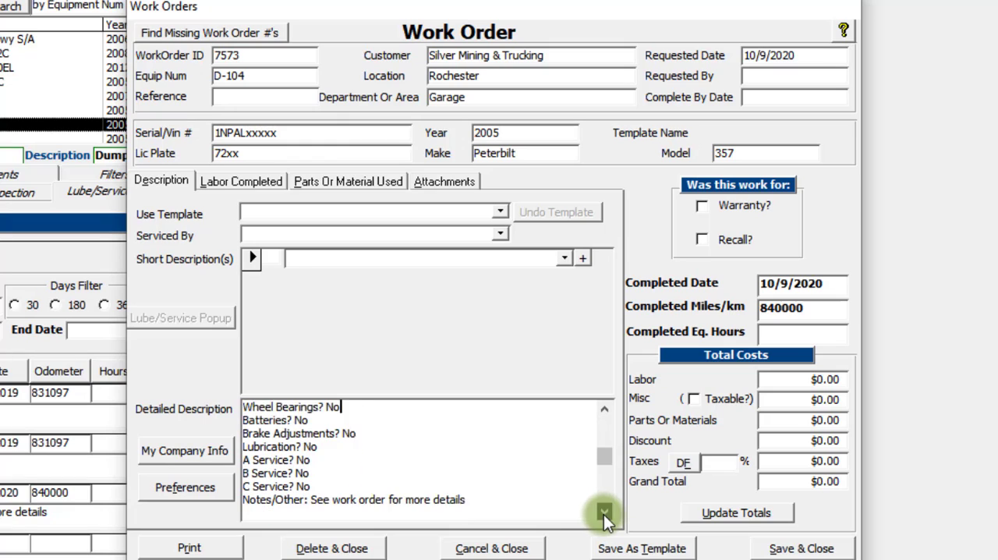
left_click_drag(603, 469, 605, 405)
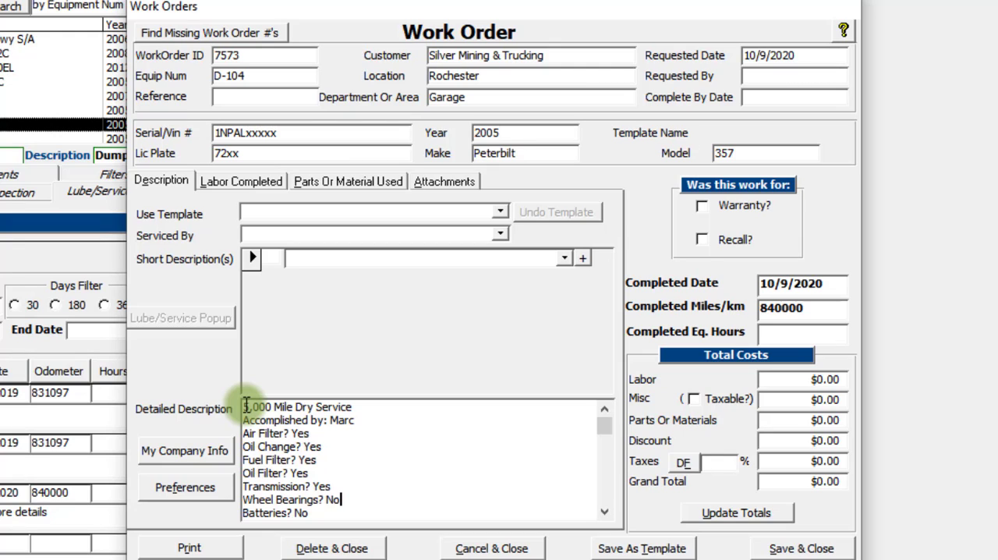
Step: Cut all the text out of the new work order's detailed description
left_click_drag(245, 406, 358, 527)
right_click(276, 429)
left_click(253, 437)
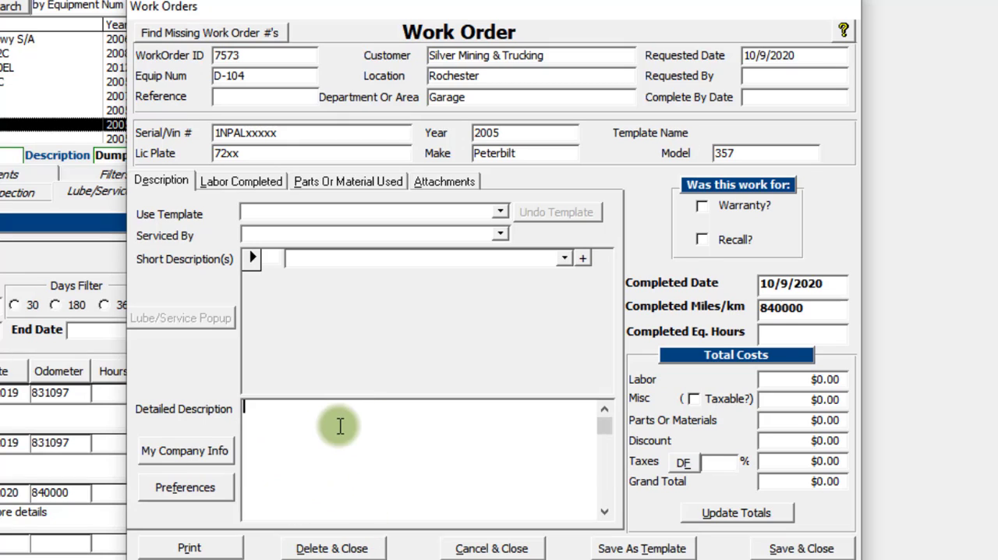
Step: Apply the MaintenanceInspection template to the D-104 work order
left_click(501, 211)
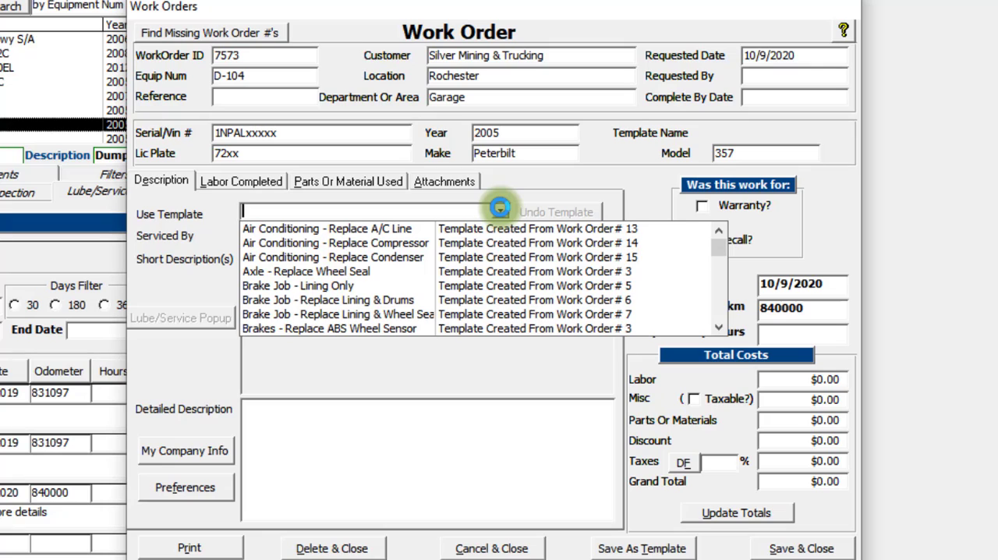
type("maintenanceInspection")
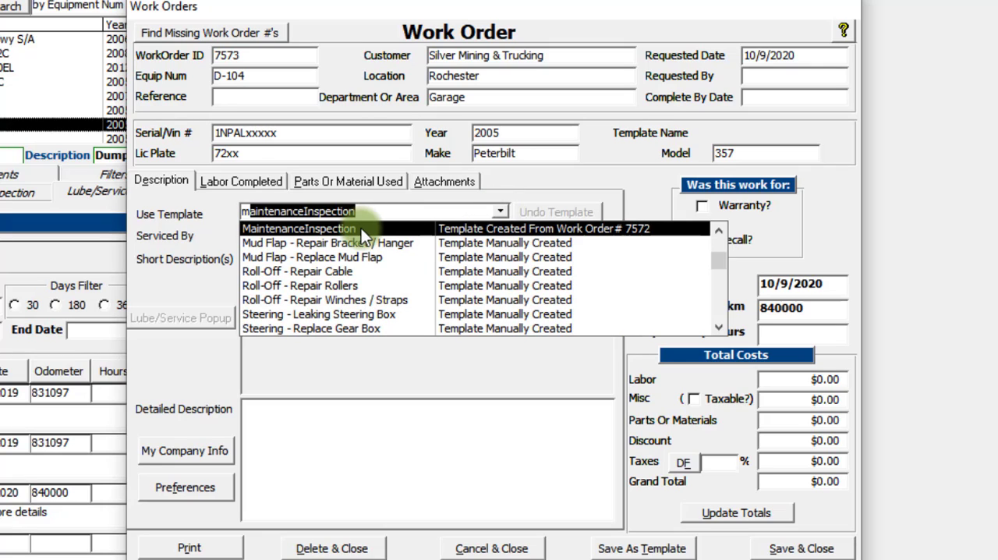
left_click(361, 228)
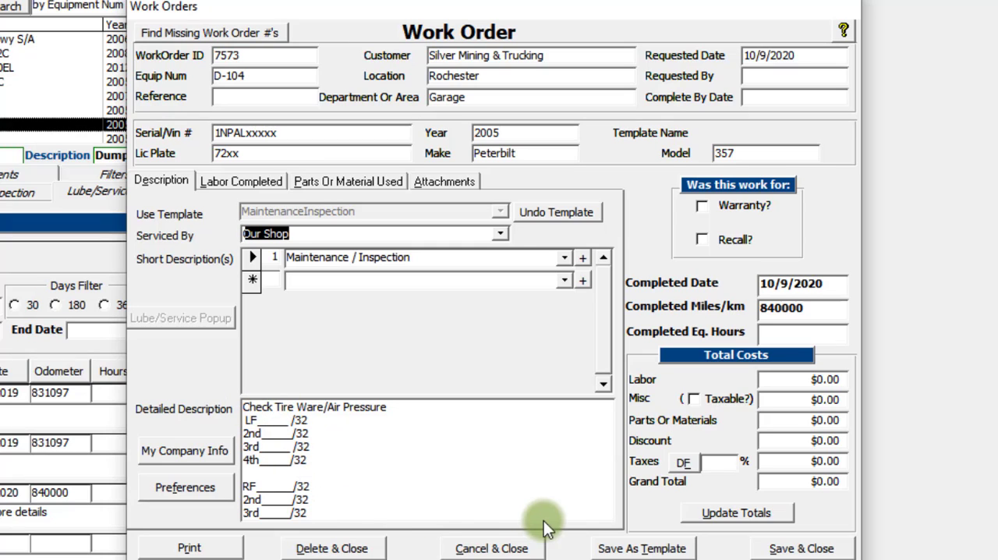
Step: Insert blank lines above the tire check in the detailed description and paste the cut 5,000 Mile Dry Service text there
left_click(337, 499)
key("Down")
key("Down")
key("Down")
key("Down")
key("Down")
key("Down")
key("Down")
key("Down")
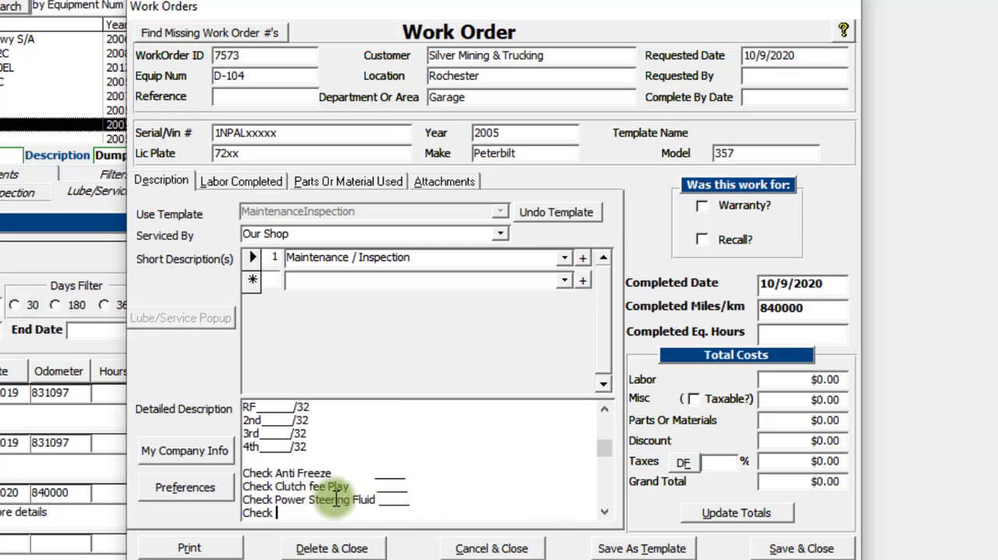
key("Up")
key("Up")
key("Up")
key("Up")
key("Up")
key("Up")
key("Up")
key("Up")
key("Up")
key("Up")
key("Up")
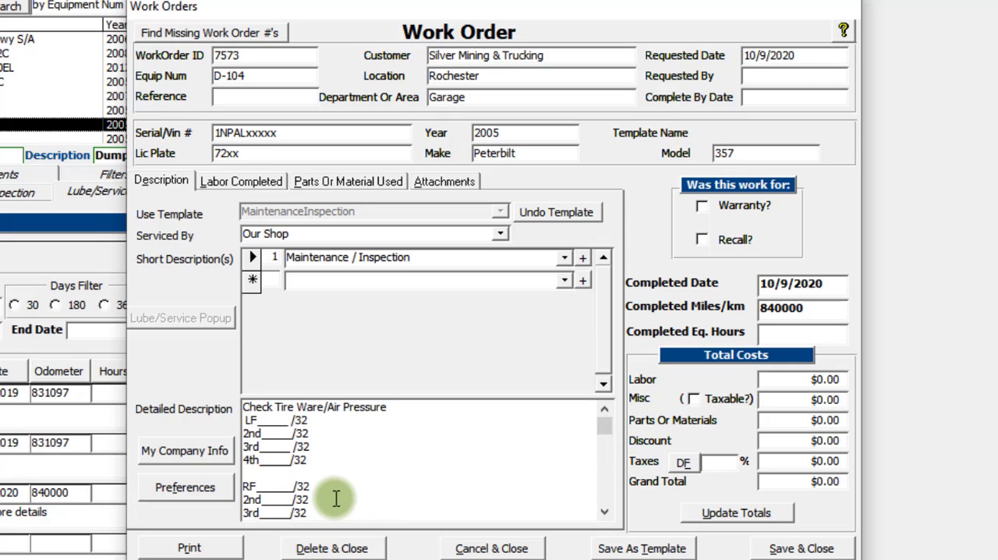
key("Home")
key("Return")
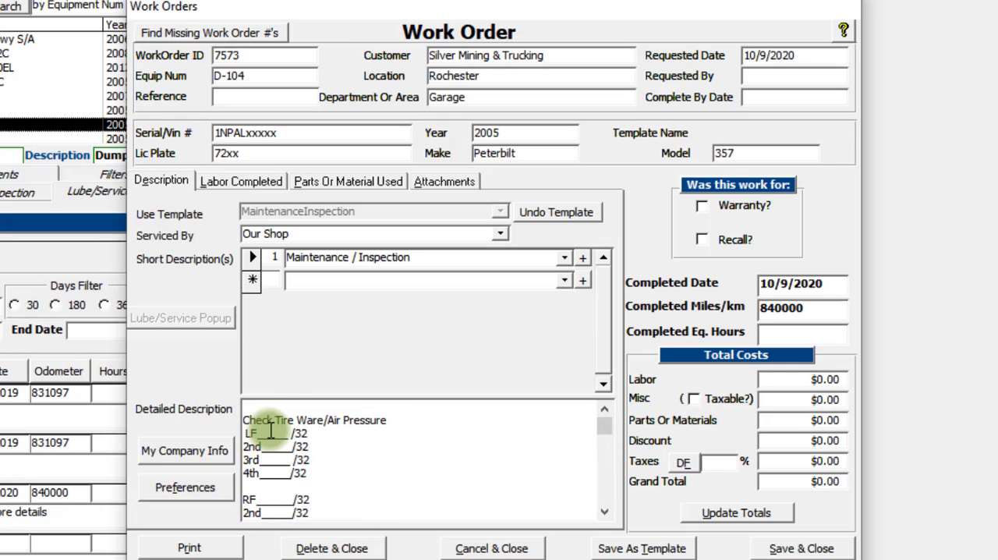
key("Up")
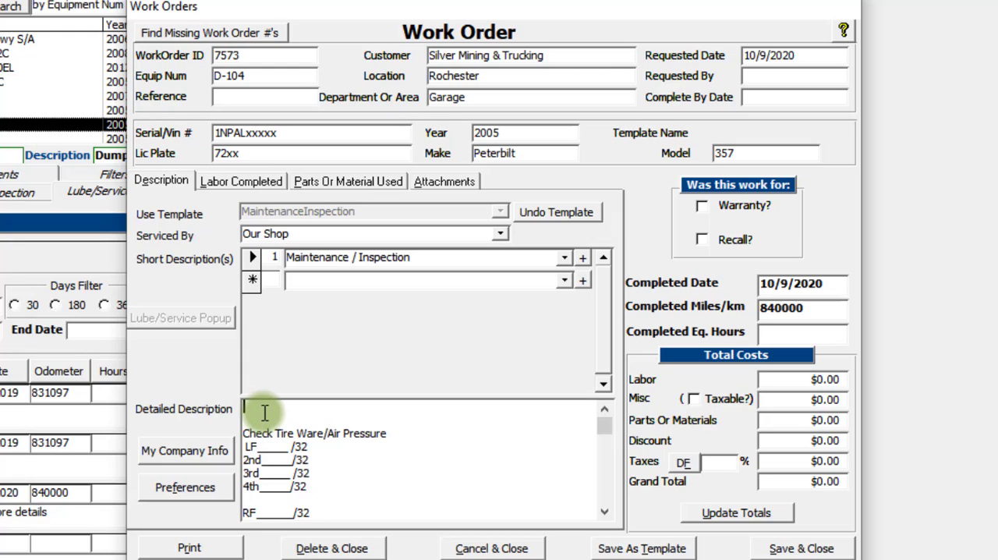
right_click(264, 412)
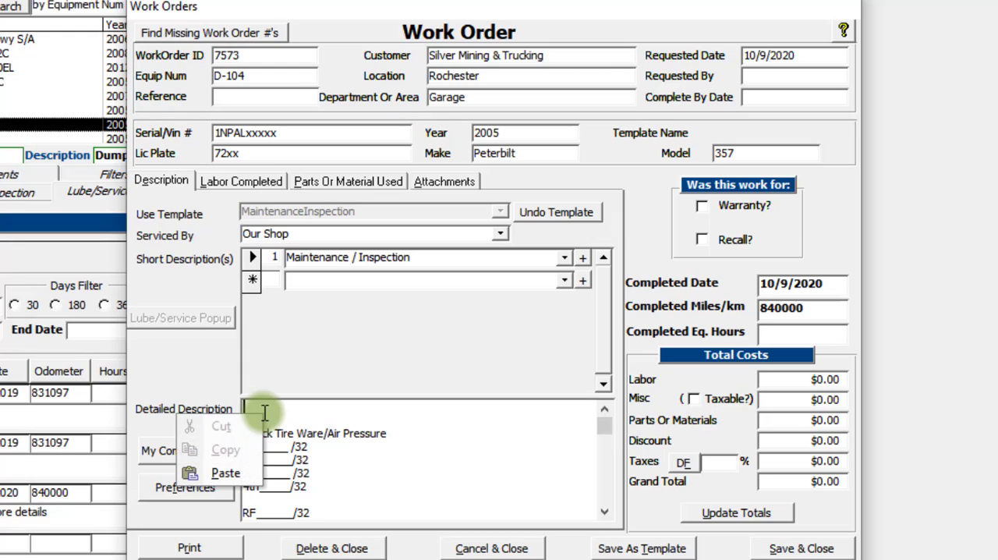
left_click(226, 472)
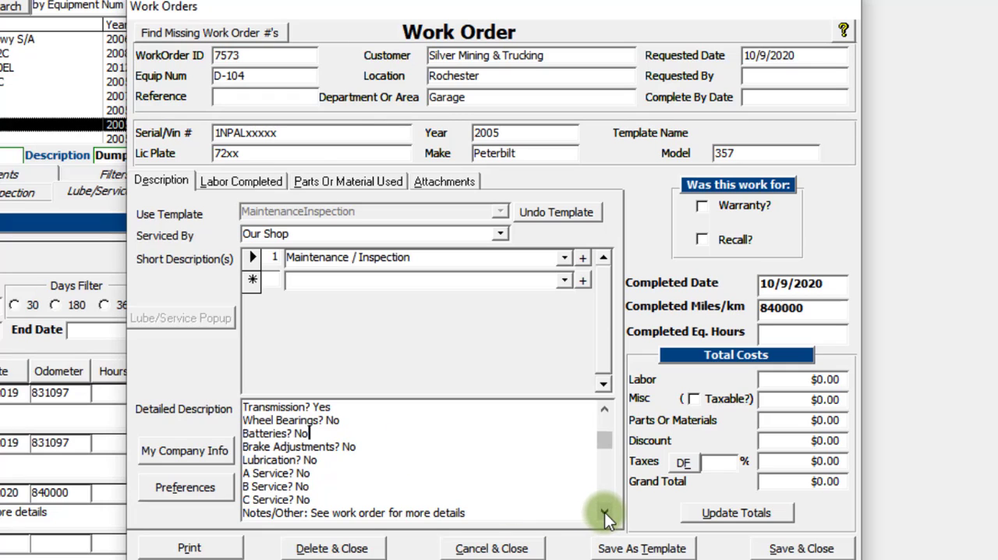
Step: Review the combined service and inspection text in the detailed description down to its last line, and save and close the work order
left_click(604, 410)
left_click(604, 411)
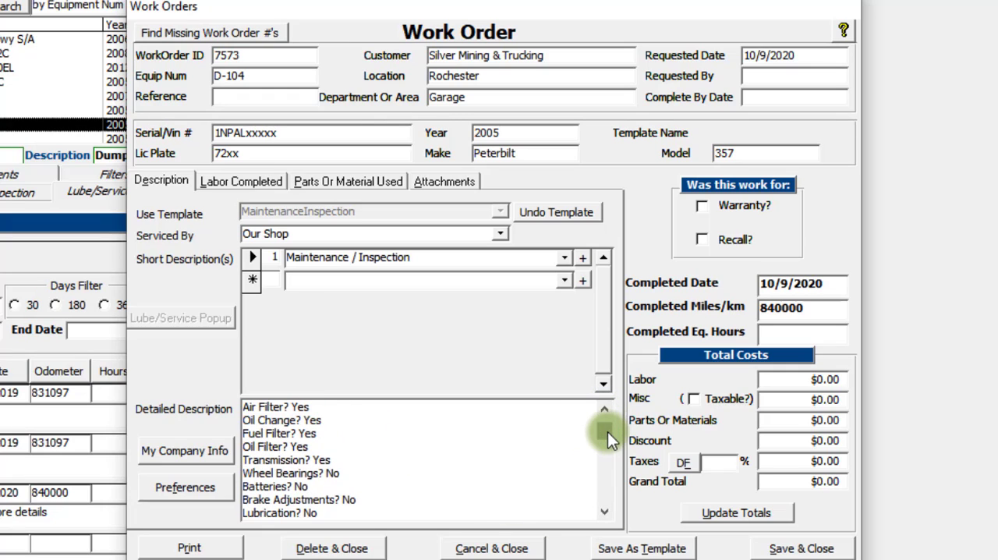
left_click_drag(607, 431, 607, 421)
left_click(604, 513)
left_click(605, 512)
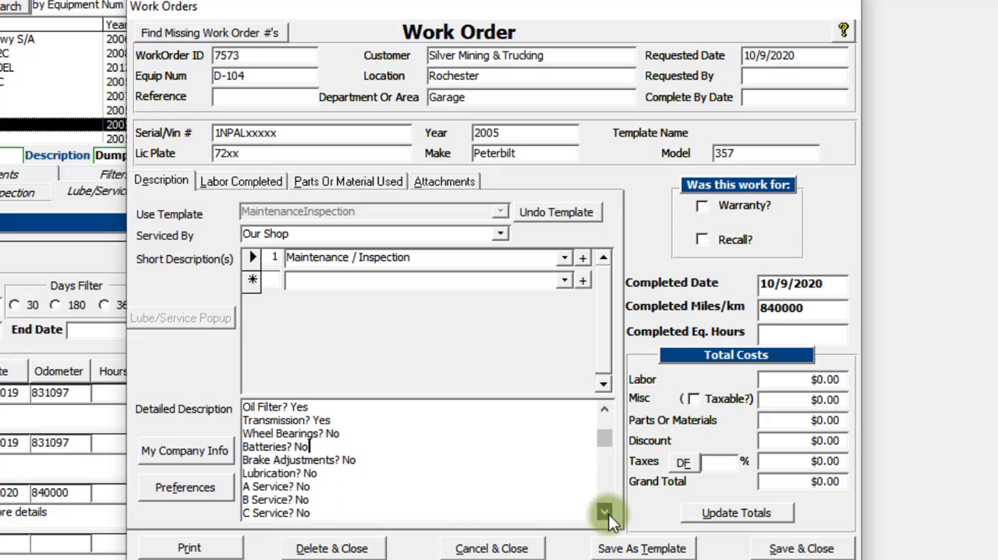
left_click(605, 512)
left_click(605, 513)
left_click(604, 512)
left_click(604, 513)
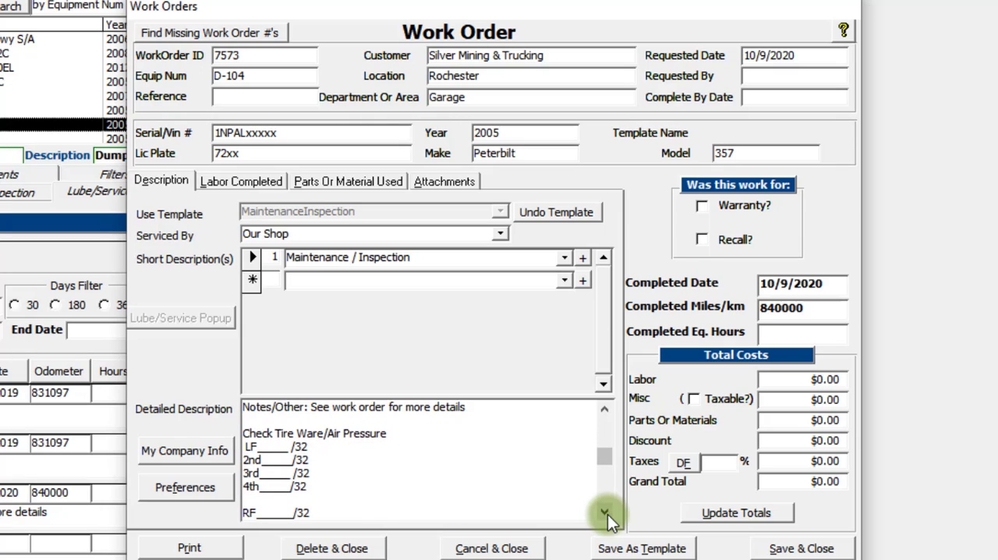
left_click(605, 513)
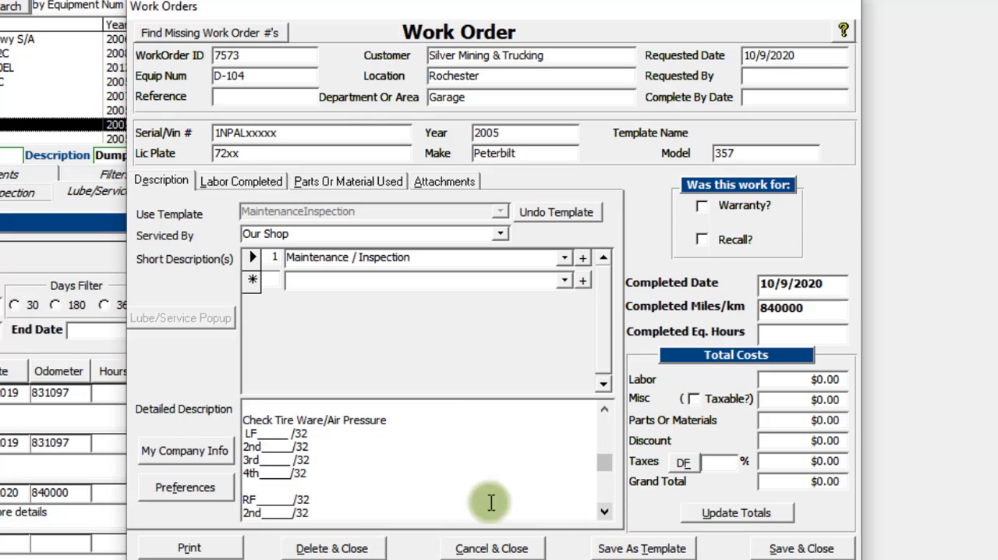
left_click(275, 448)
left_click(274, 466)
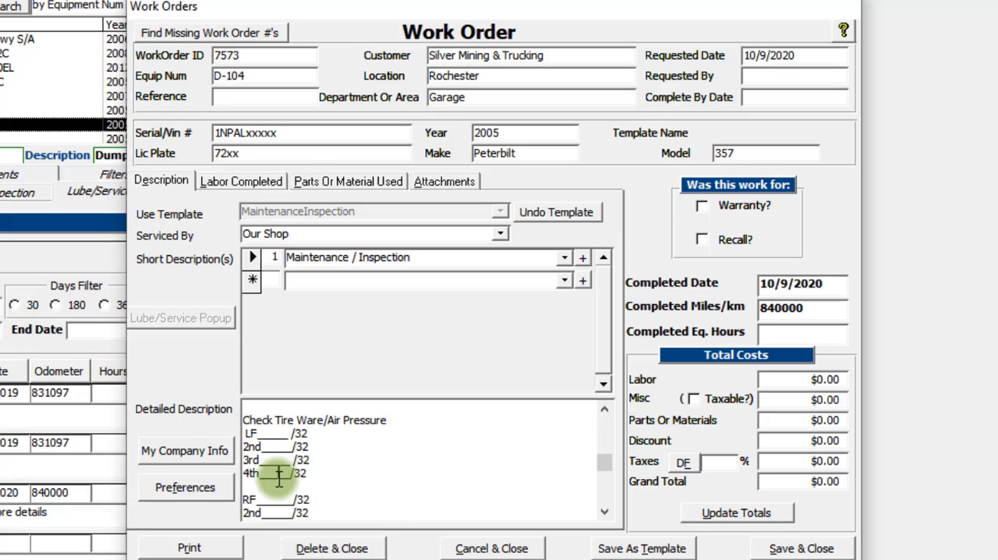
left_click(607, 511)
left_click(608, 511)
left_click(608, 511)
left_click(608, 511)
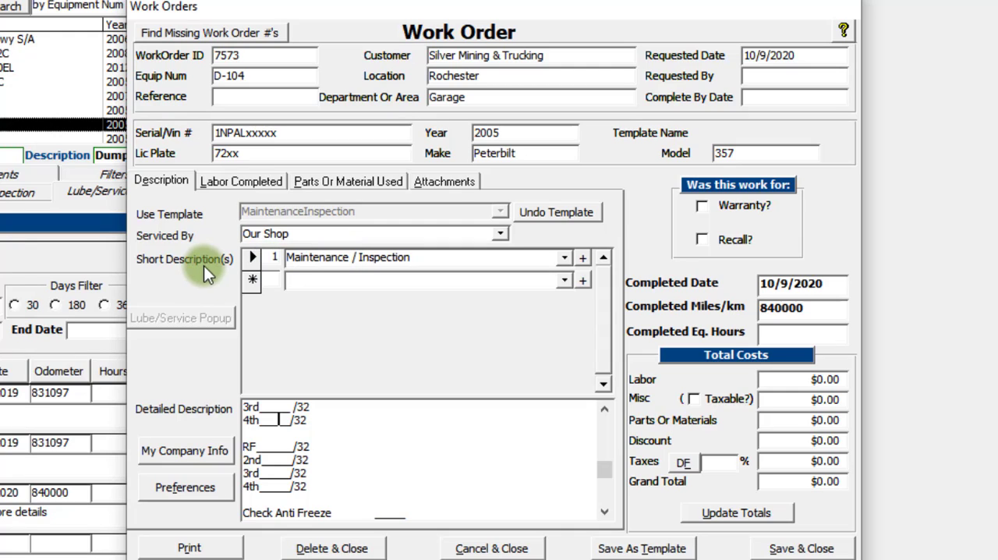
left_click(607, 514)
left_click(607, 514)
left_click(608, 515)
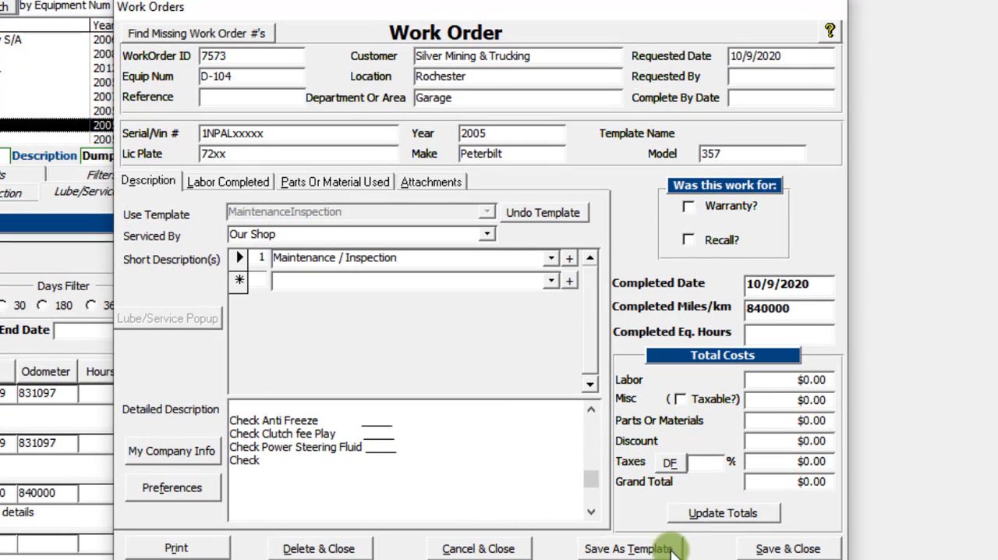
left_click(780, 551)
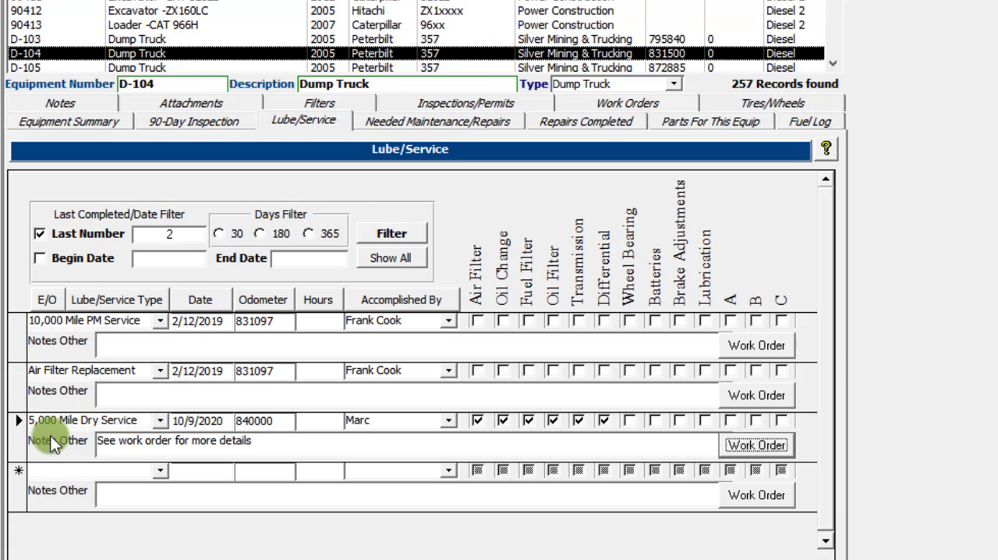
Step: Reopen the work order from the 5,000 Mile Dry Service entry and examine its detailed description through to the end of the checklist
left_click(756, 446)
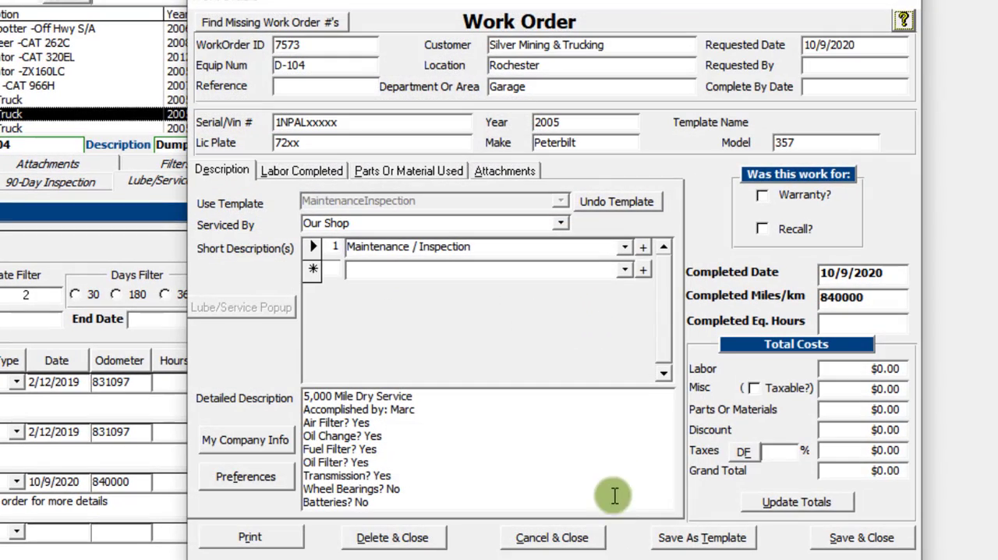
left_click(559, 456)
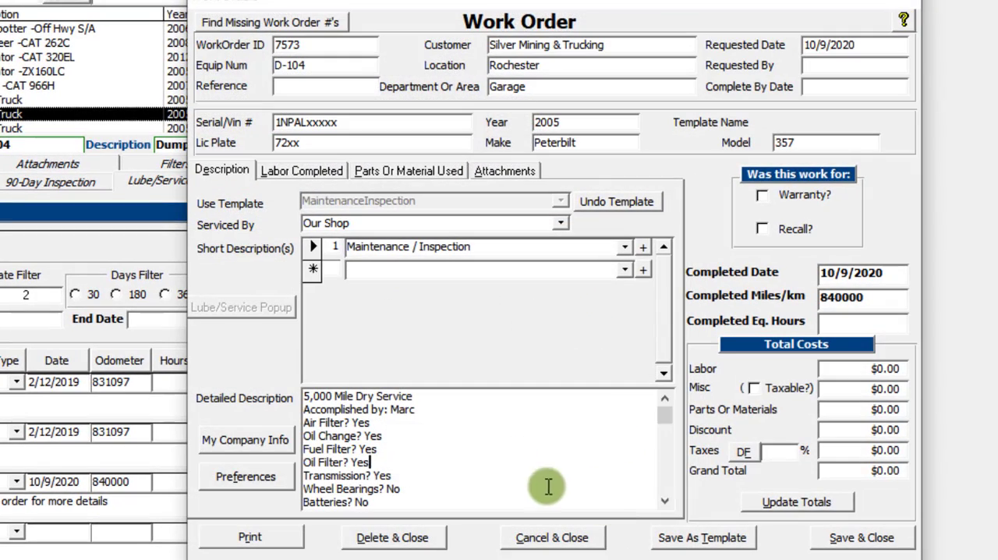
left_click(666, 501)
left_click(666, 501)
left_click(665, 501)
left_click(665, 501)
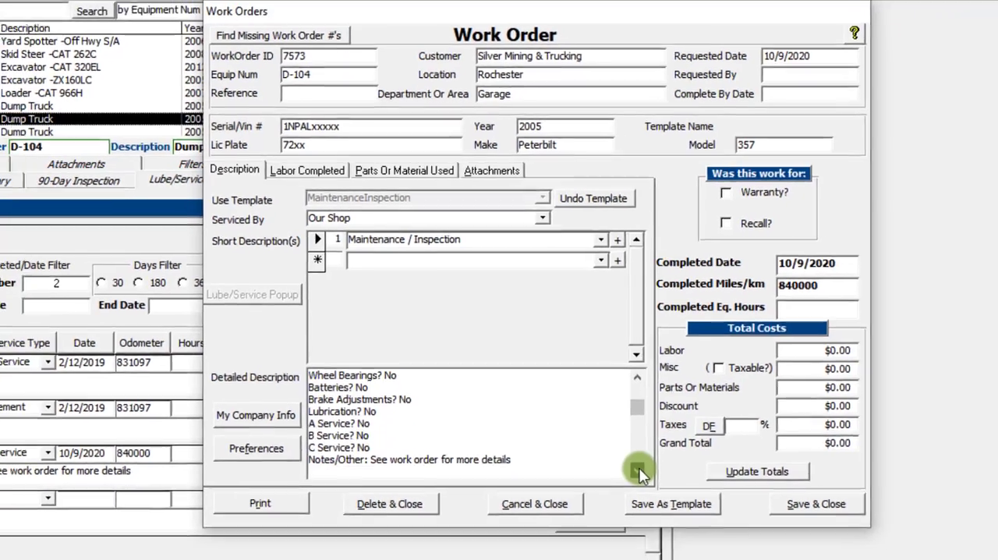
left_click(637, 470)
left_click(636, 470)
left_click(636, 469)
left_click(636, 470)
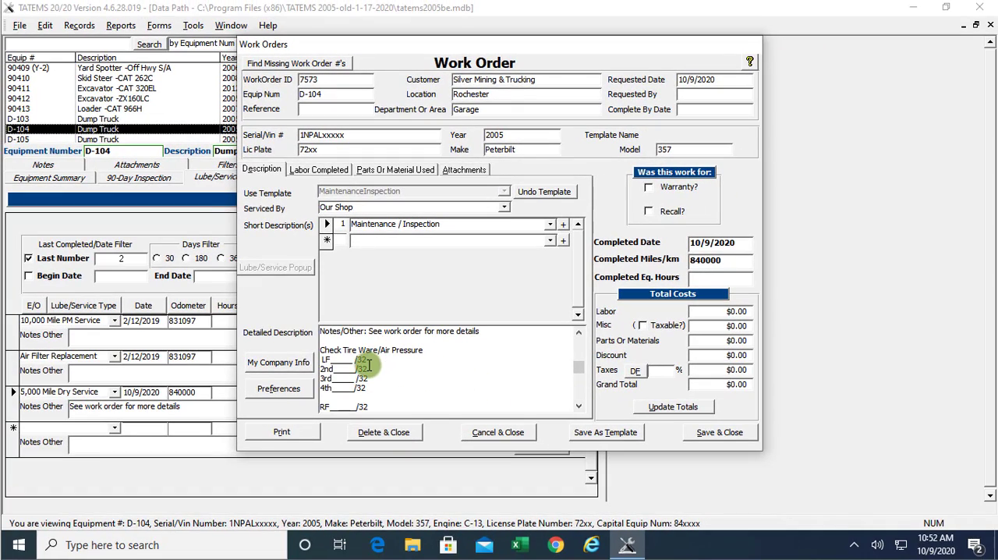
left_click(579, 404)
left_click(579, 404)
left_click(579, 404)
left_click(580, 404)
left_click(580, 404)
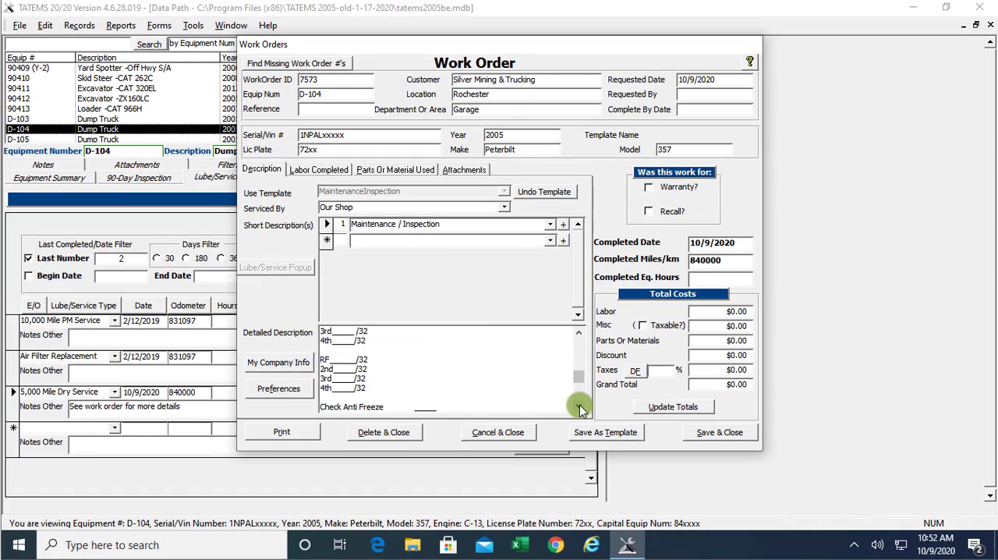
left_click(579, 404)
left_click(579, 405)
left_click(579, 405)
left_click(579, 405)
left_click(579, 405)
left_click(579, 405)
left_click(579, 405)
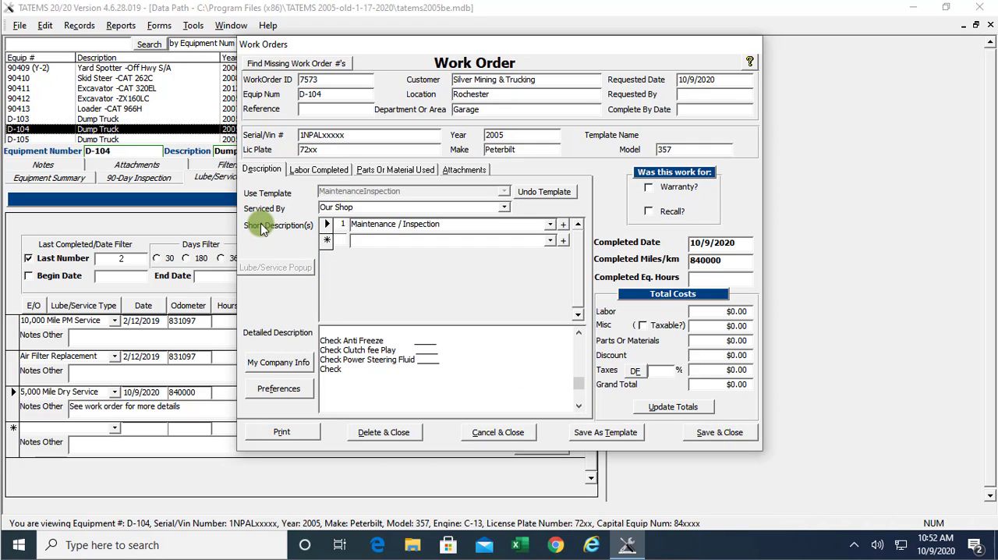
Step: Select the whole Maintenance / Inspection text in the work order's first short description
left_click(456, 224)
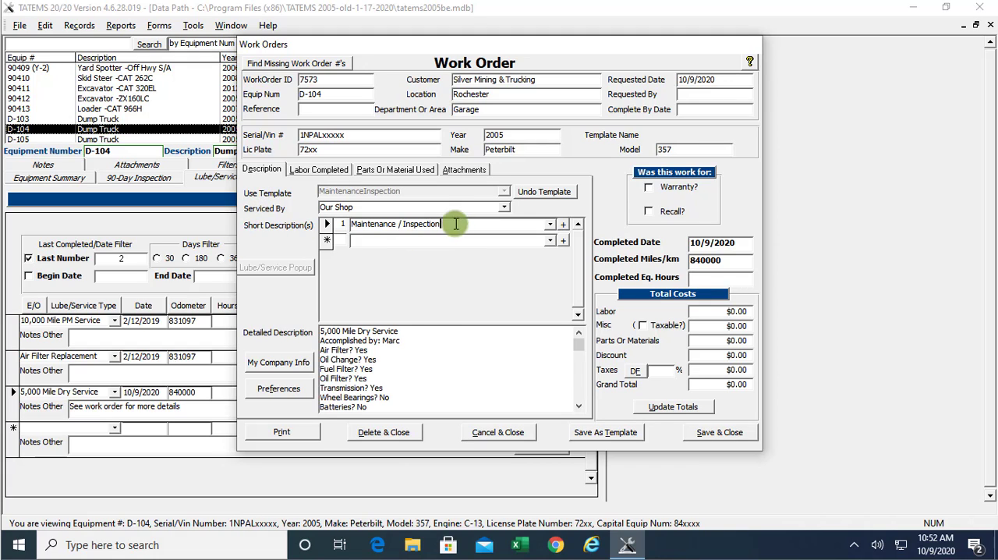
left_click_drag(456, 223, 343, 224)
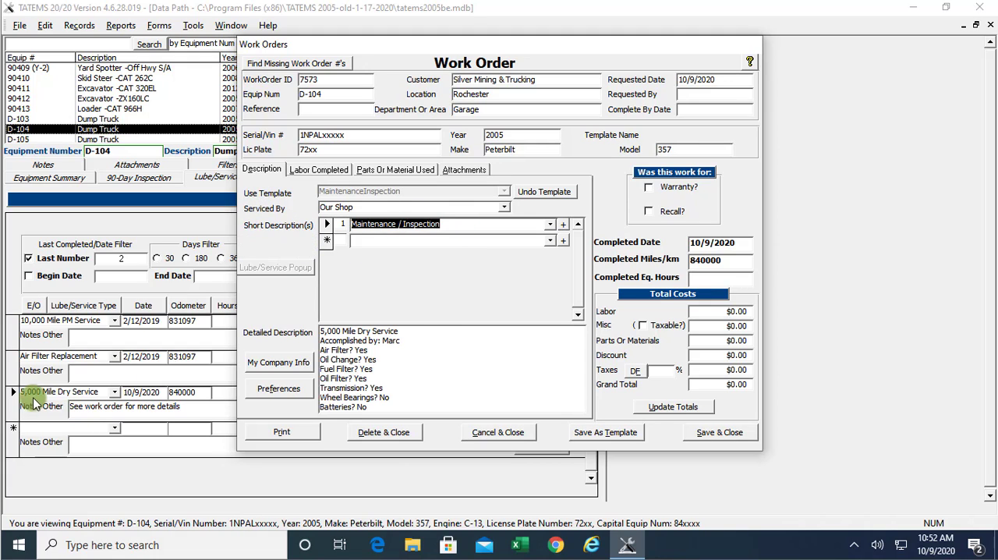